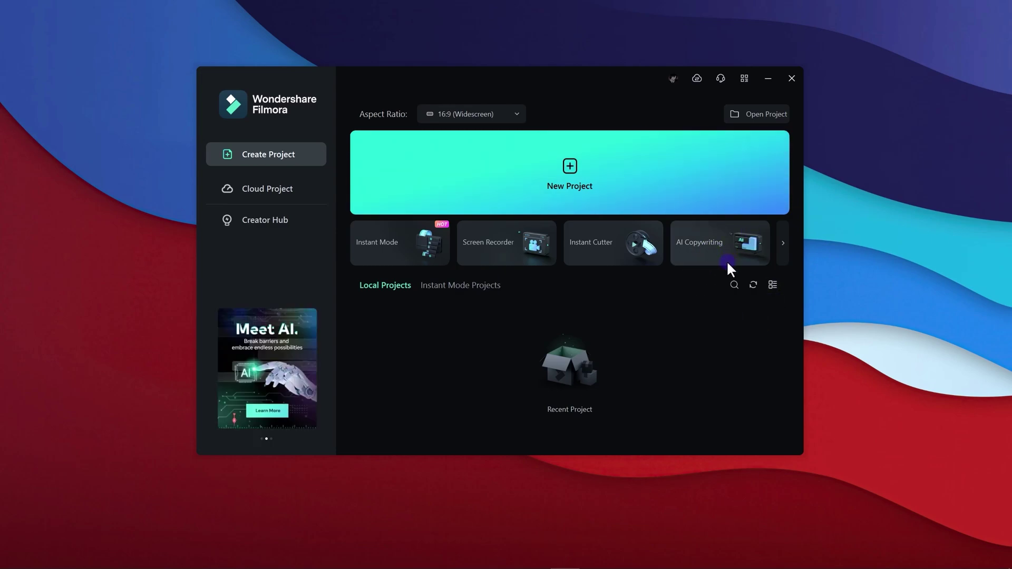
- Ask AI Copywriting 'Best video editing for youtube' to get a list of recommended editors
click(706, 252)
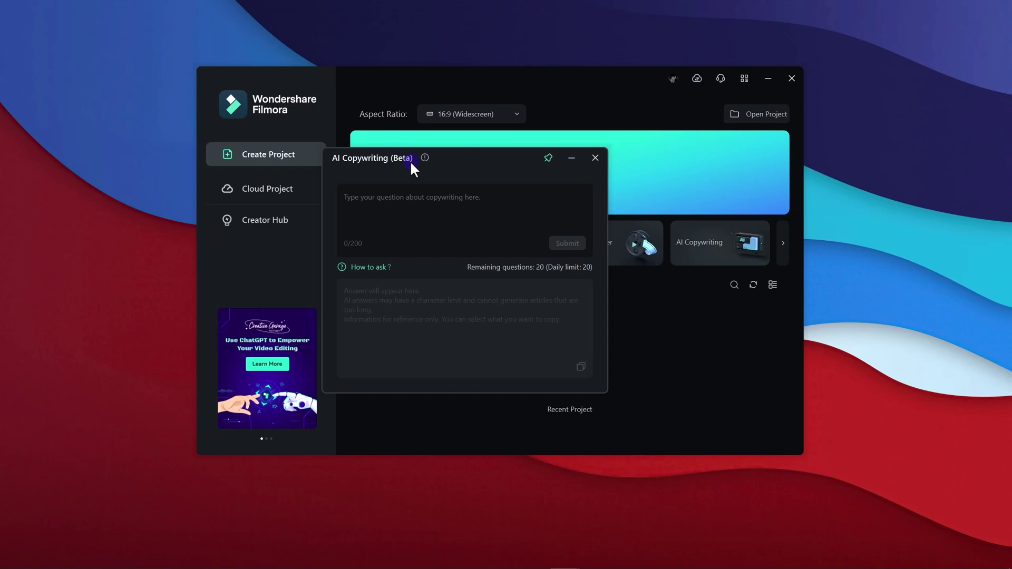
click(473, 200)
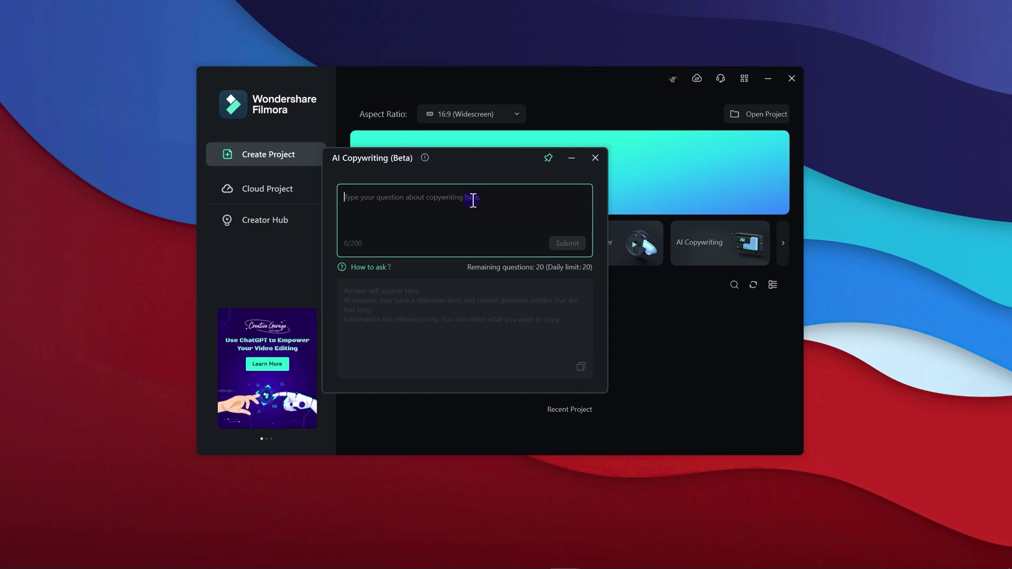
text(Best video editing for you)
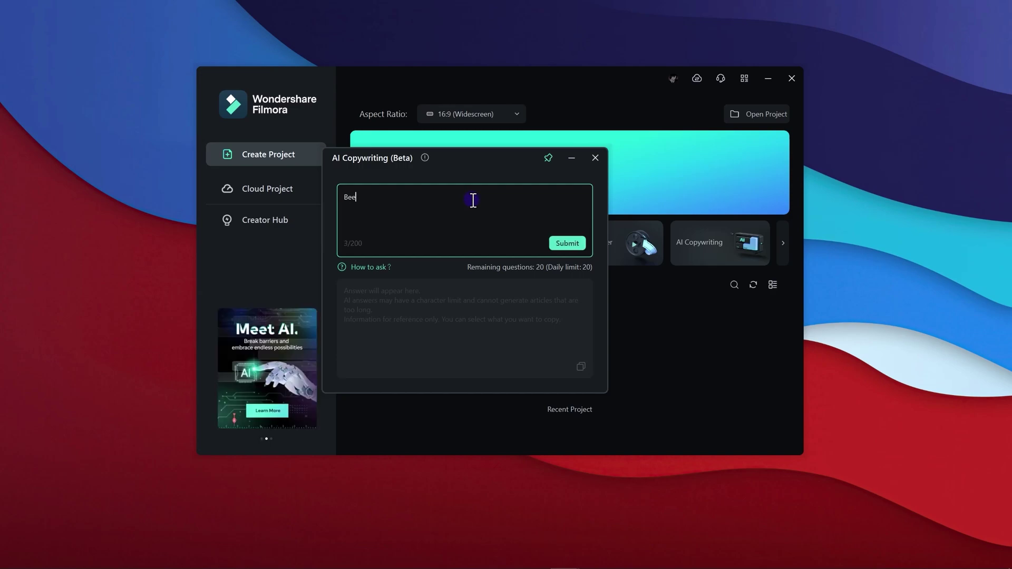
text(tube)
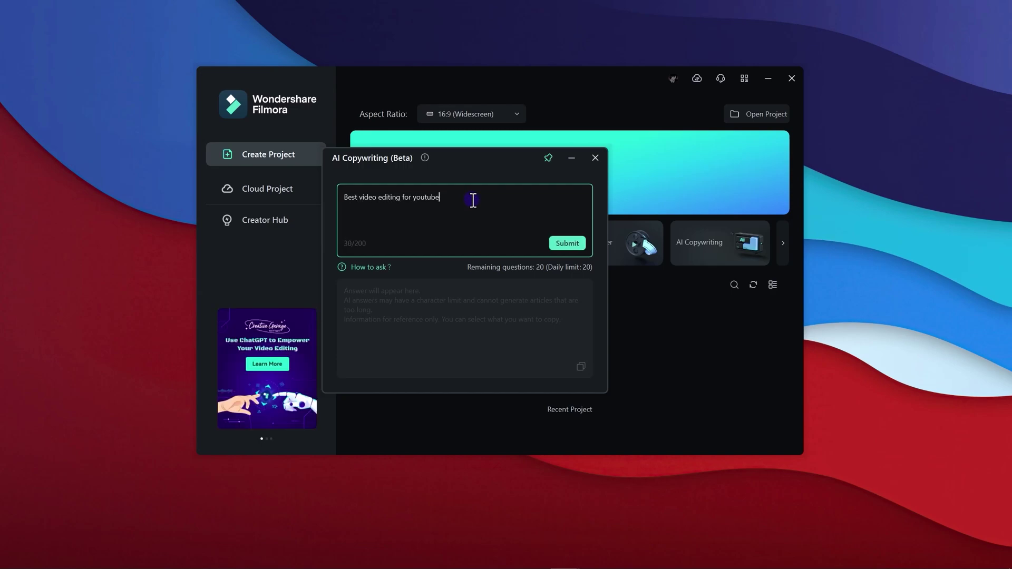
click(580, 245)
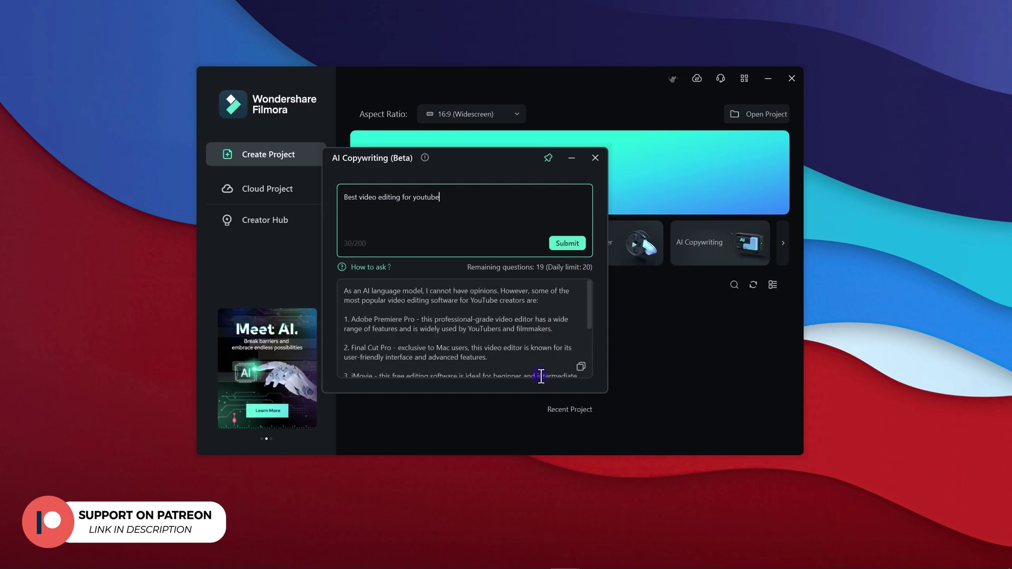
- Add a Lorem ipsum Quick Text title to the timeline and open AI Copywriting from its settings
click(589, 294)
mouse_move(589, 293)
mouse_down()
mouse_move(591, 316)
mouse_move(590, 293)
mouse_up()
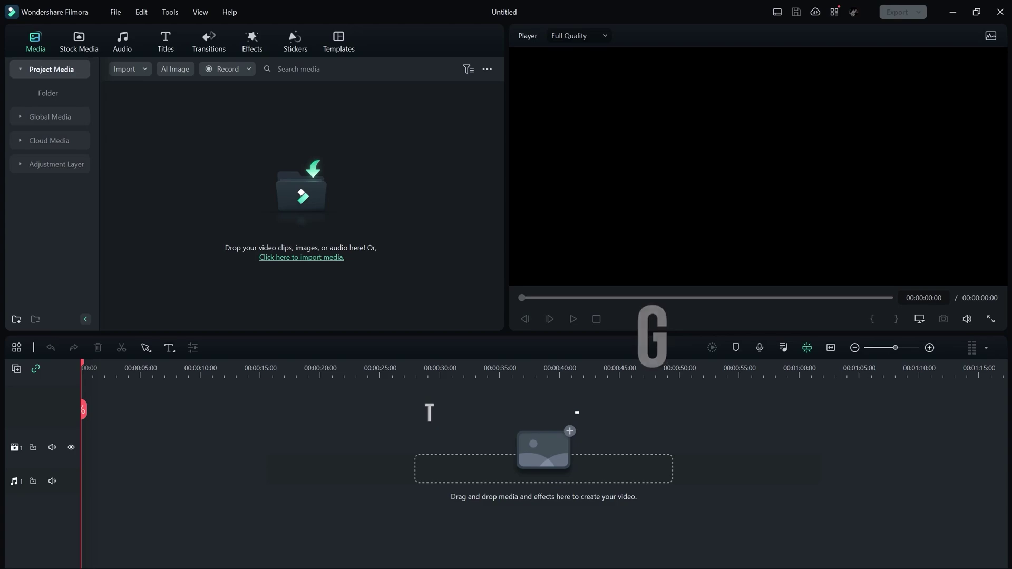
click(169, 348)
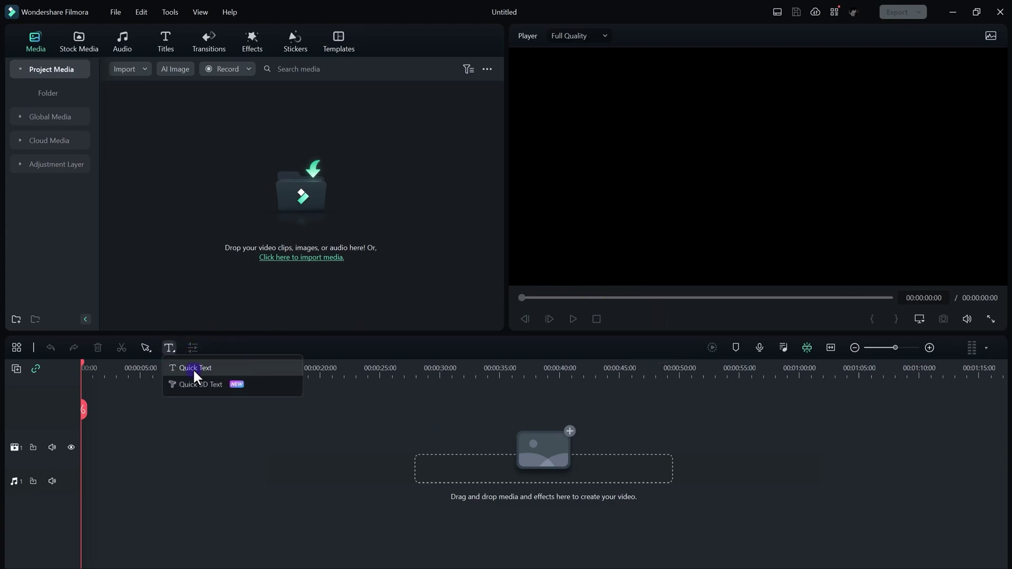
click(250, 368)
double_click(120, 445)
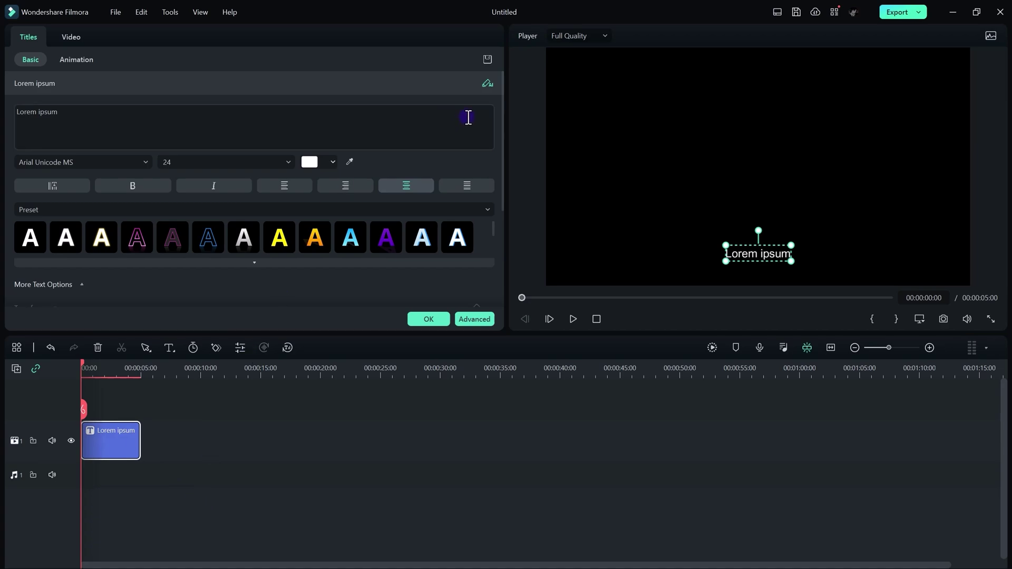
click(487, 83)
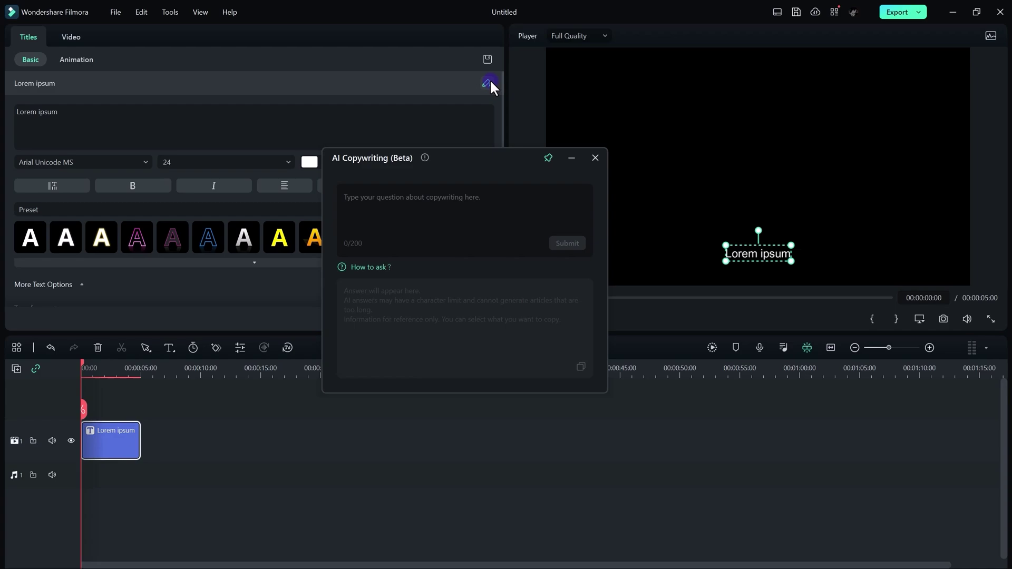
- Ask AI Copywriting 'How to import video in Filmora, Tell me in steps?' and close it after answering
click(469, 221)
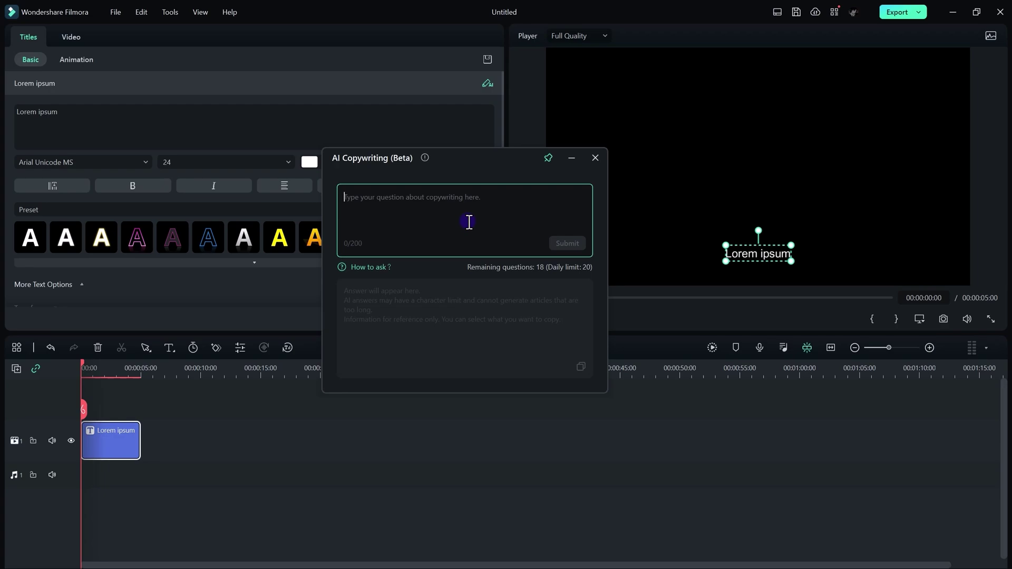
text(How to imporant vide)
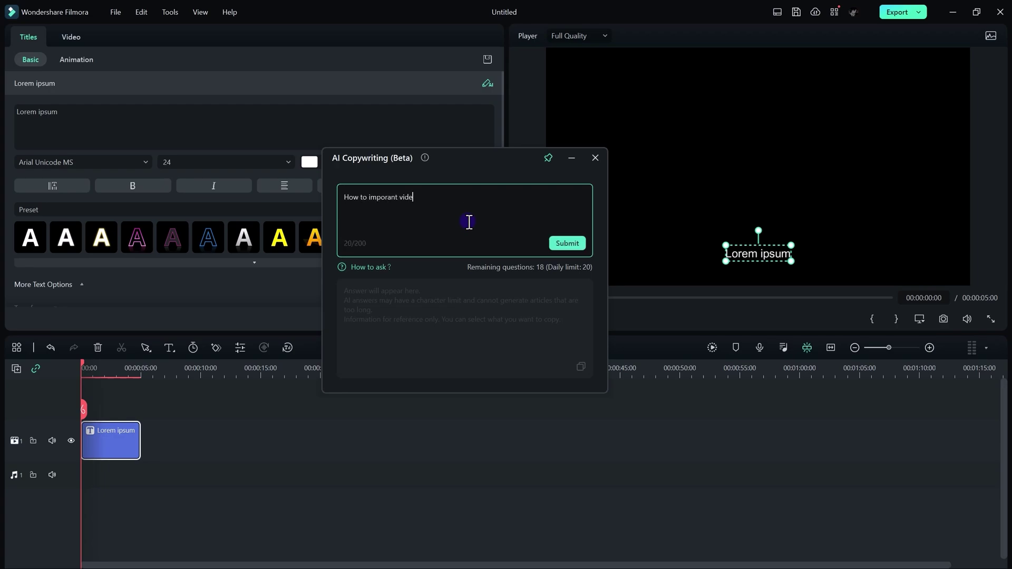
text(o in Filmora, Thes)
key(BackSpace)
key(BackSpace)
key(BackSpace)
text(is)
key(BackSpace)
key(BackSpace)
key(BackSpace)
key(BackSpace)
text(Tell me in steps?)
click(549, 248)
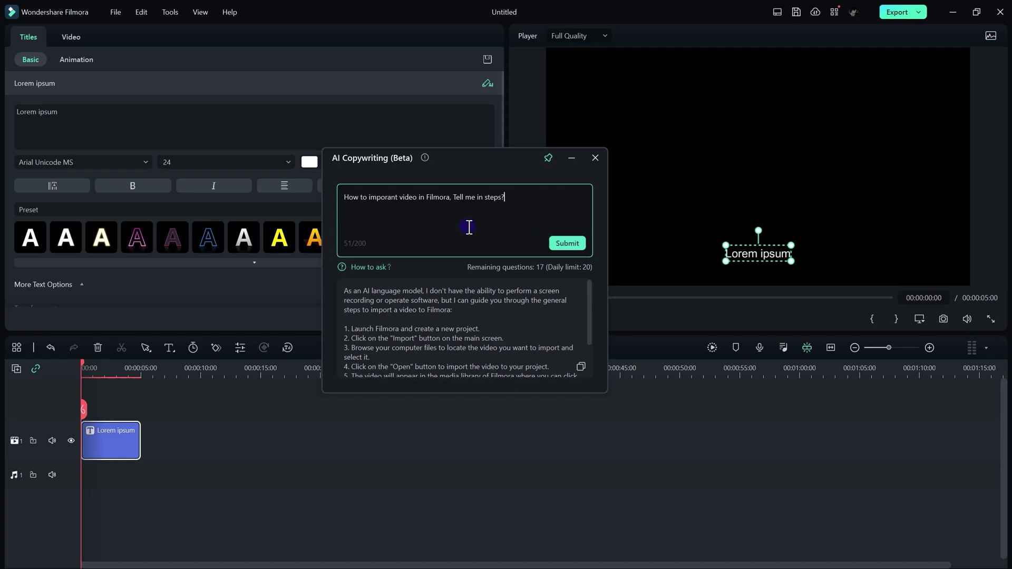
click(595, 158)
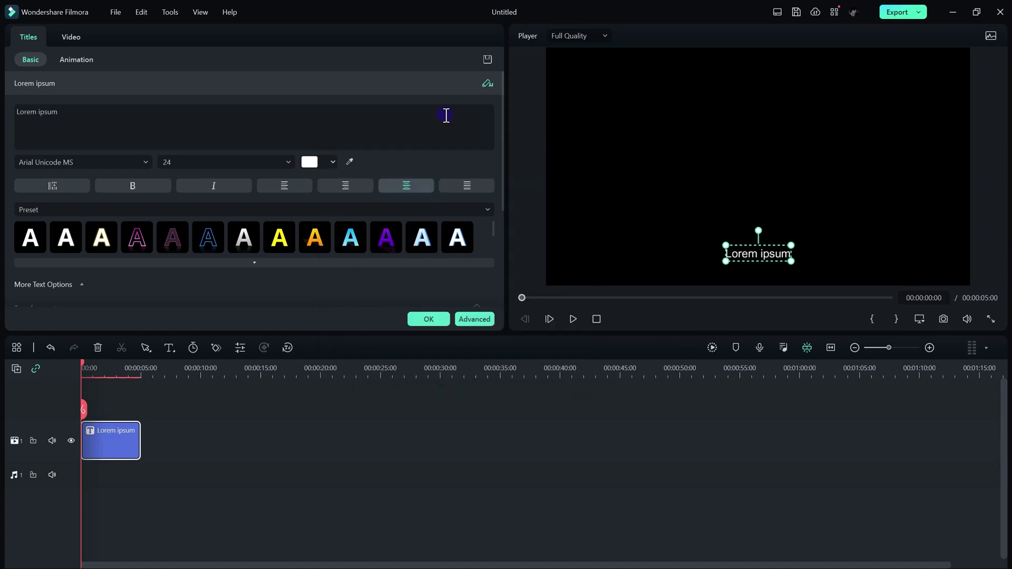
- Confirm the title, then generate a 512x512 AI Image from the prompt 'White House'
click(416, 319)
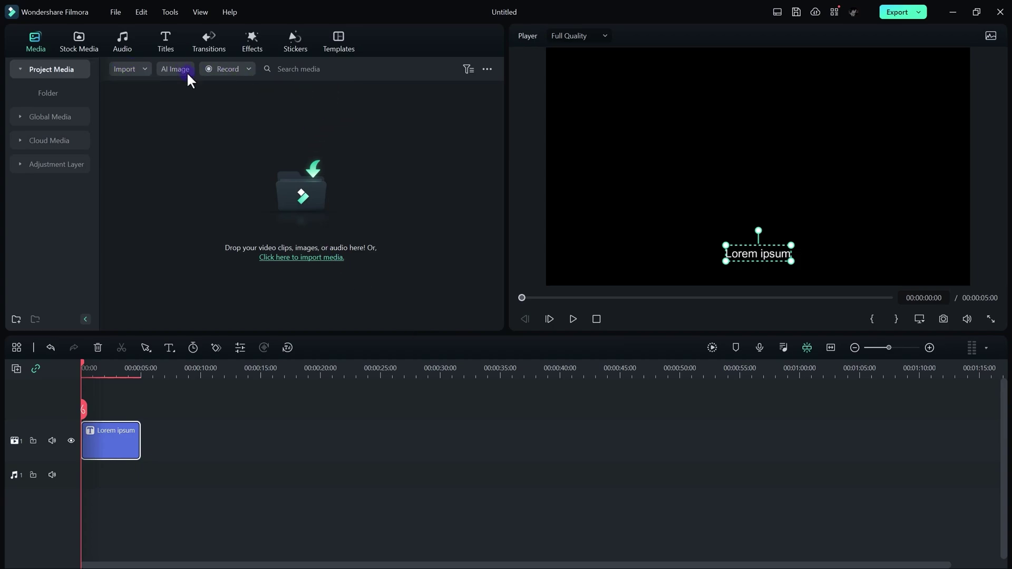
click(175, 65)
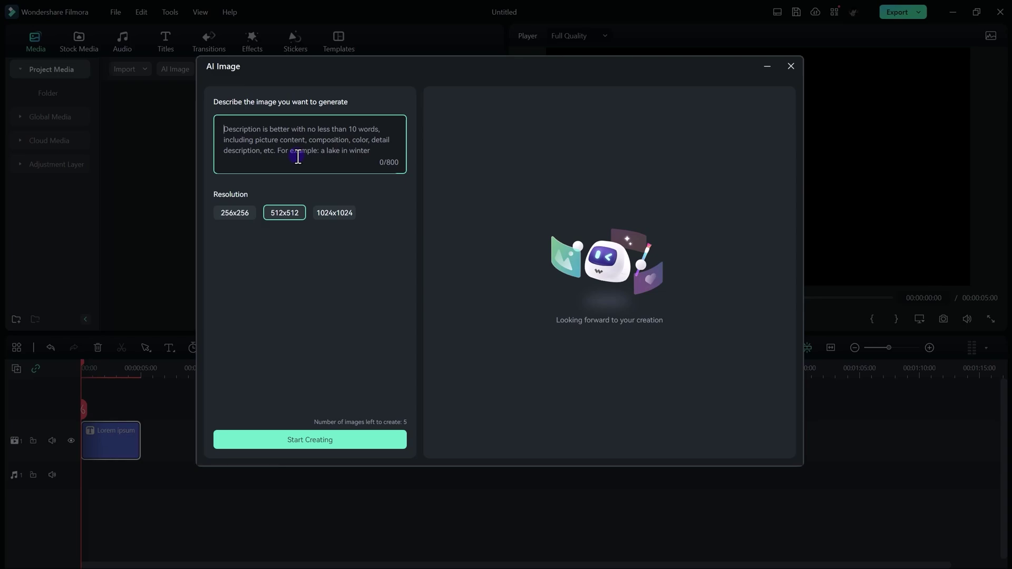
text(White House)
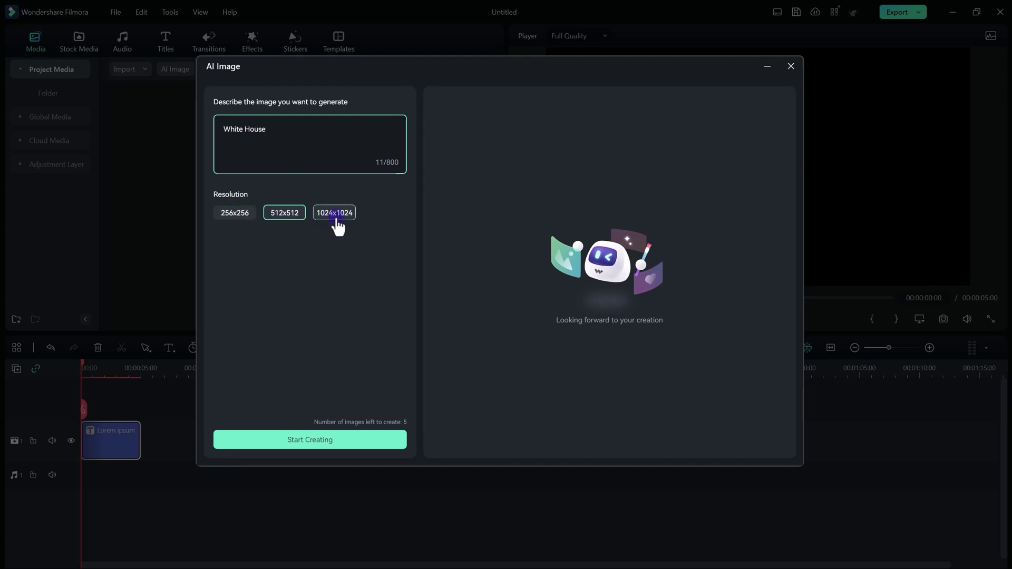
click(324, 226)
click(220, 104)
click(289, 219)
click(299, 216)
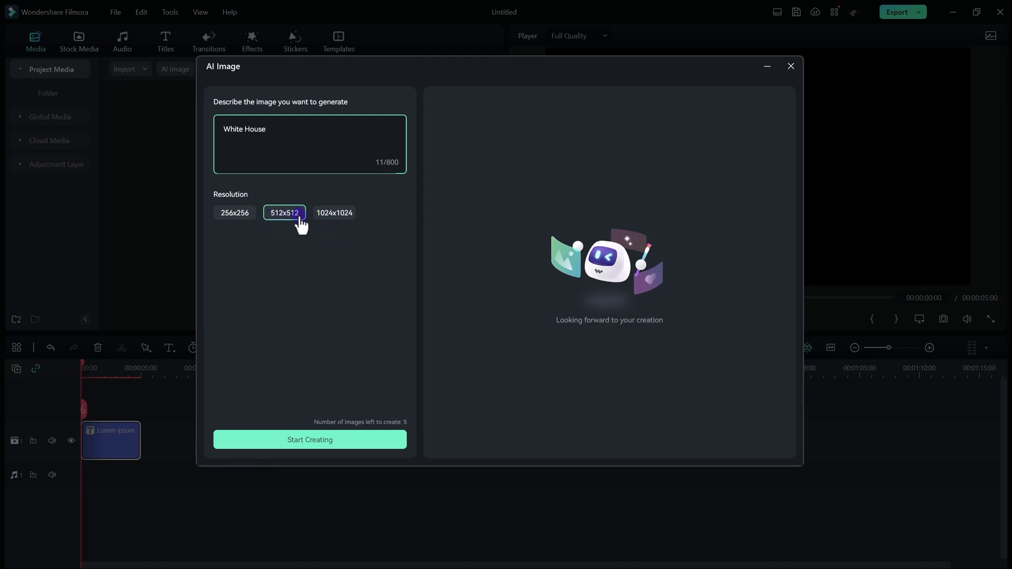
click(322, 446)
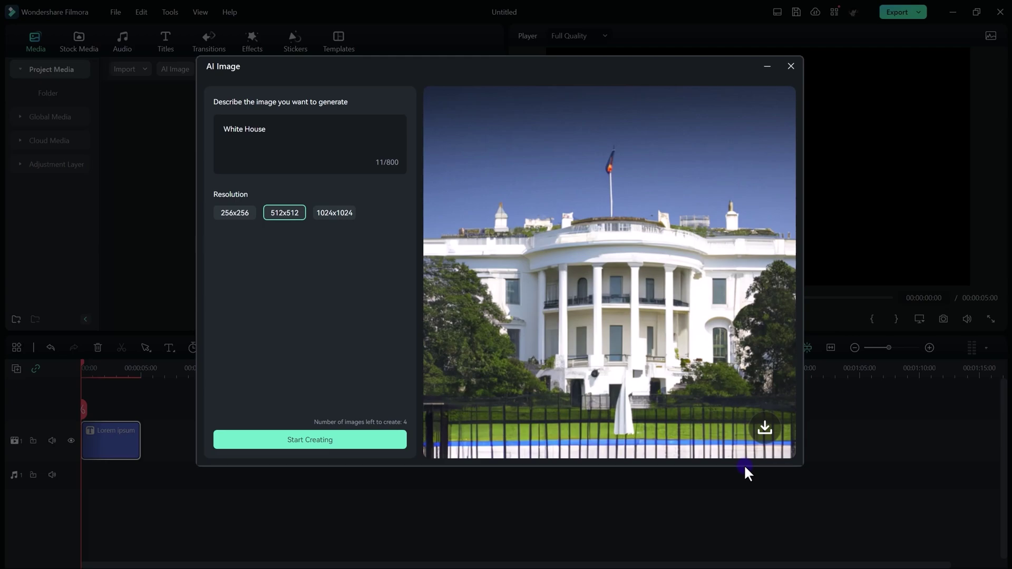
- Download the White House image into the media library, place it on the timeline, and preview it
click(771, 427)
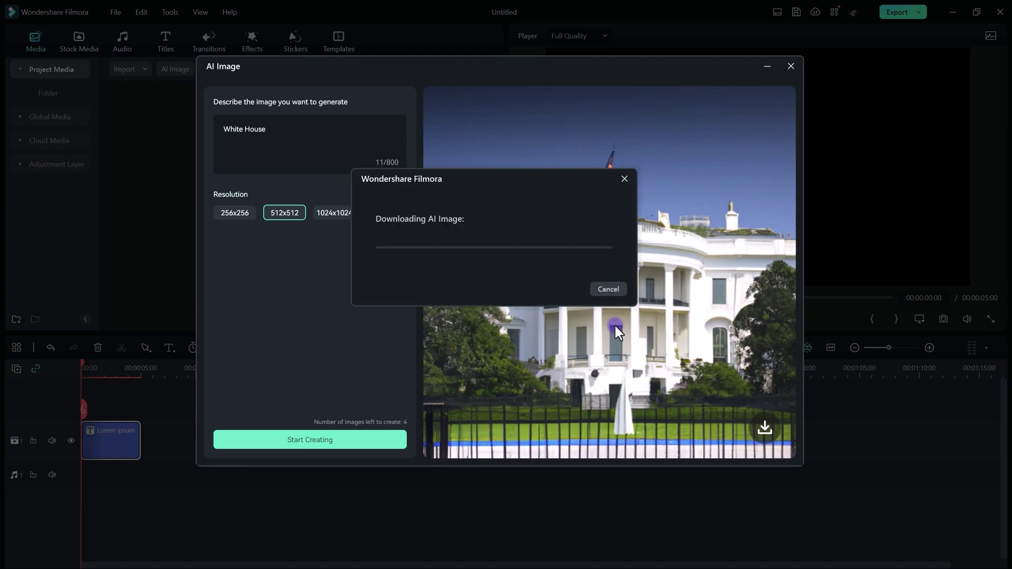
drag(256, 134, 234, 460)
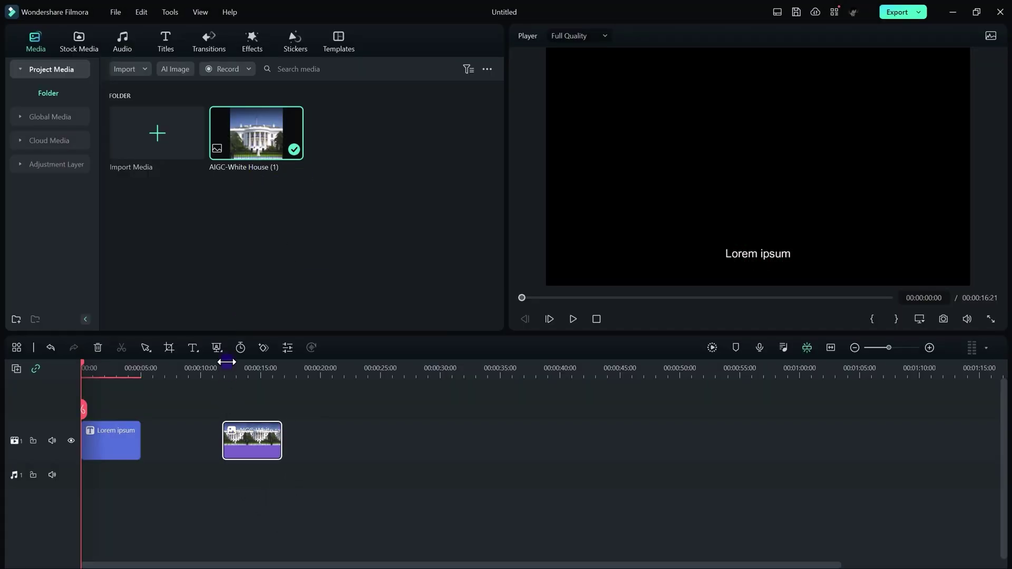
drag(226, 361, 232, 377)
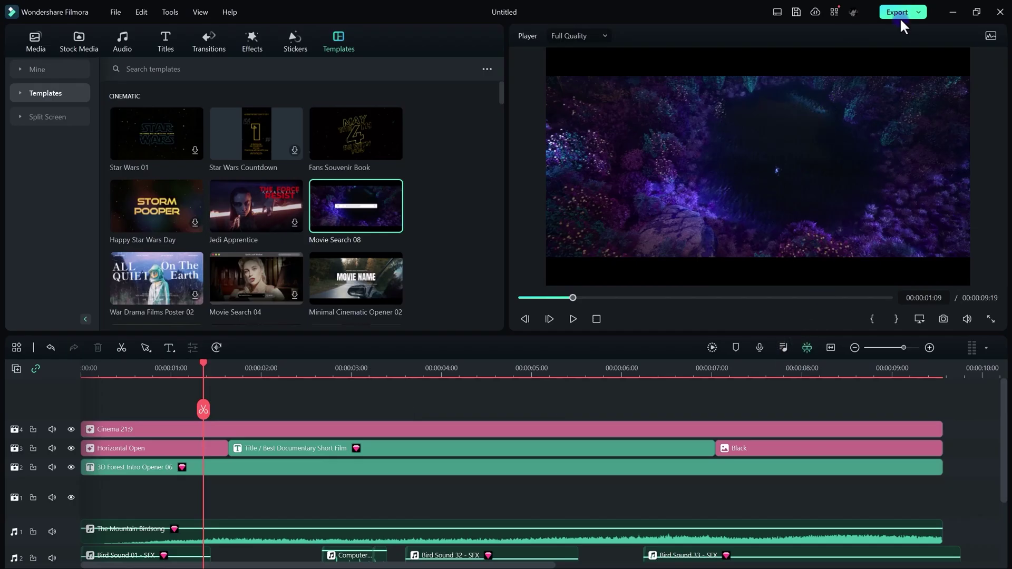
click(897, 11)
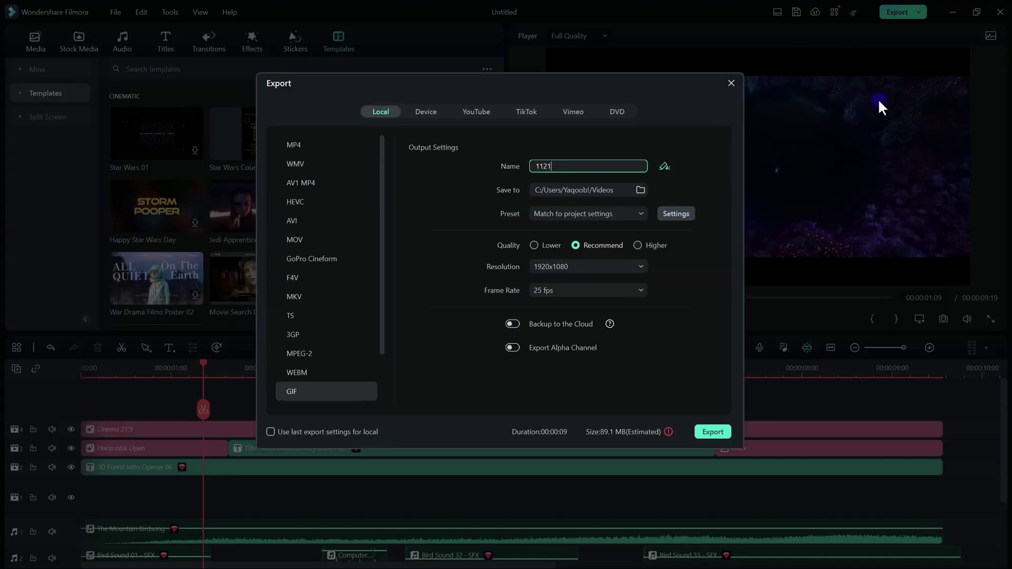
- Keep the GIF export name 1121 and have AI Copywriting list titles for Filmora video editing tutorials
click(687, 172)
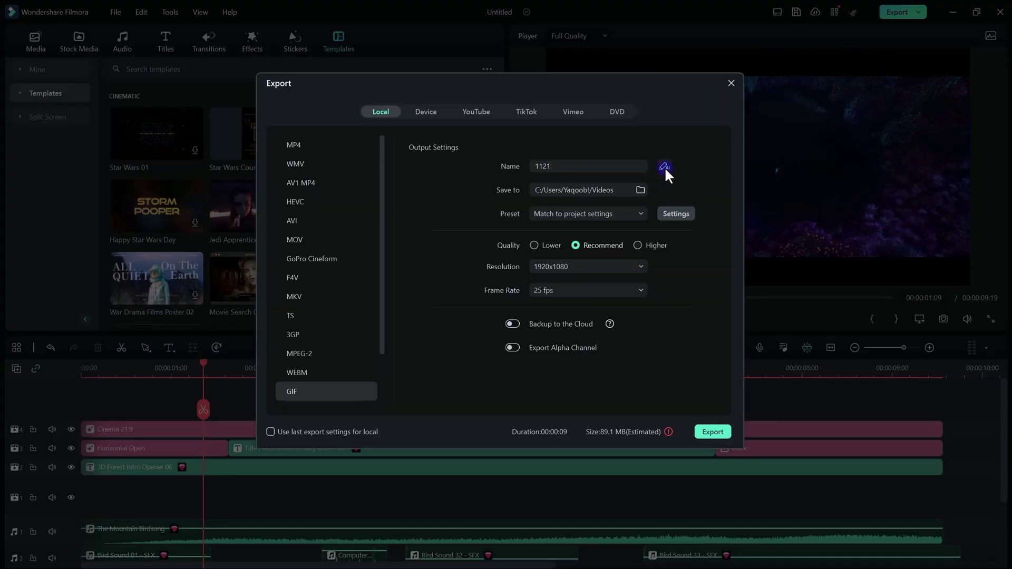
click(665, 166)
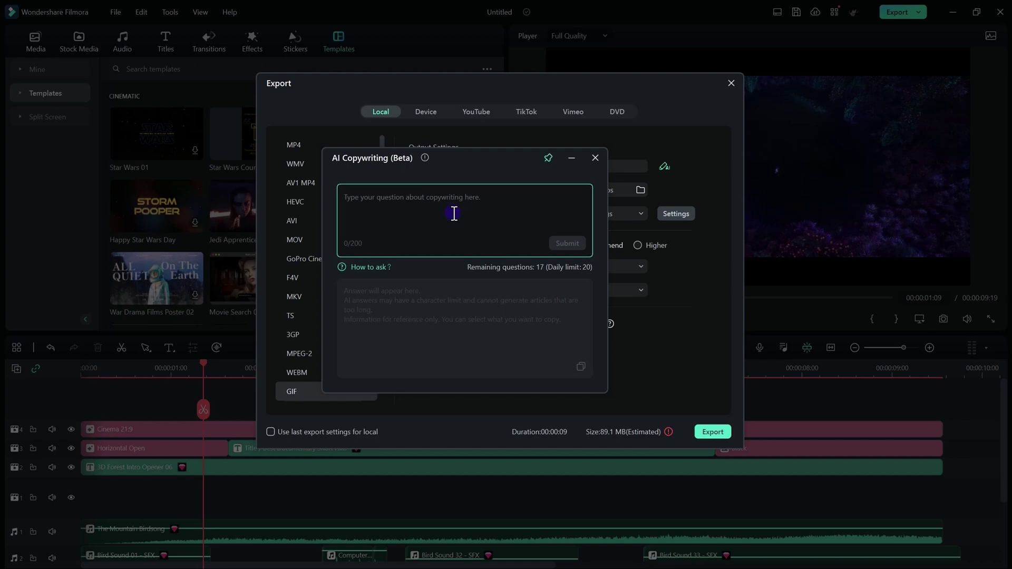
text(tell me the )
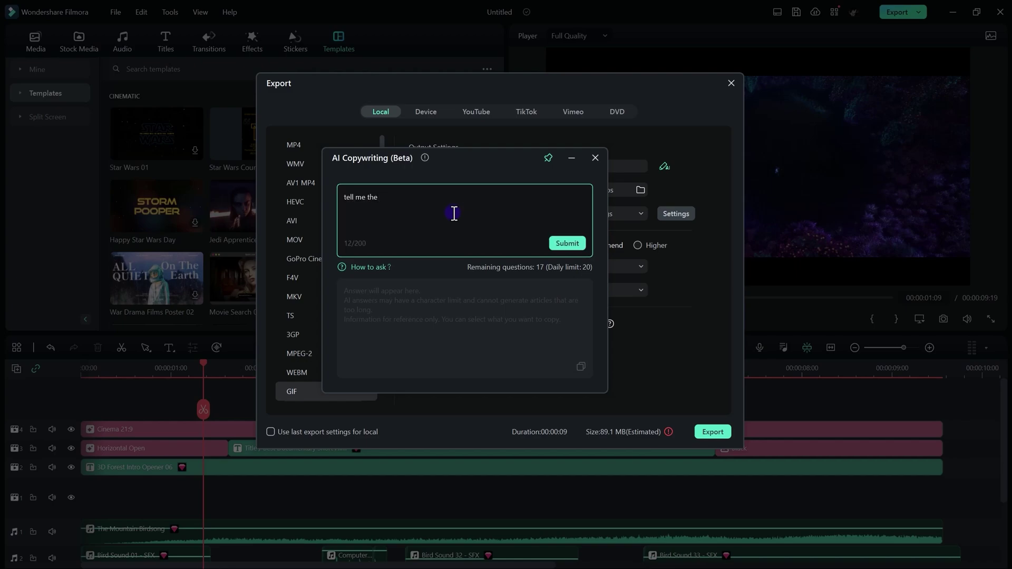
text(titles for Filmora Video editing tutorials?)
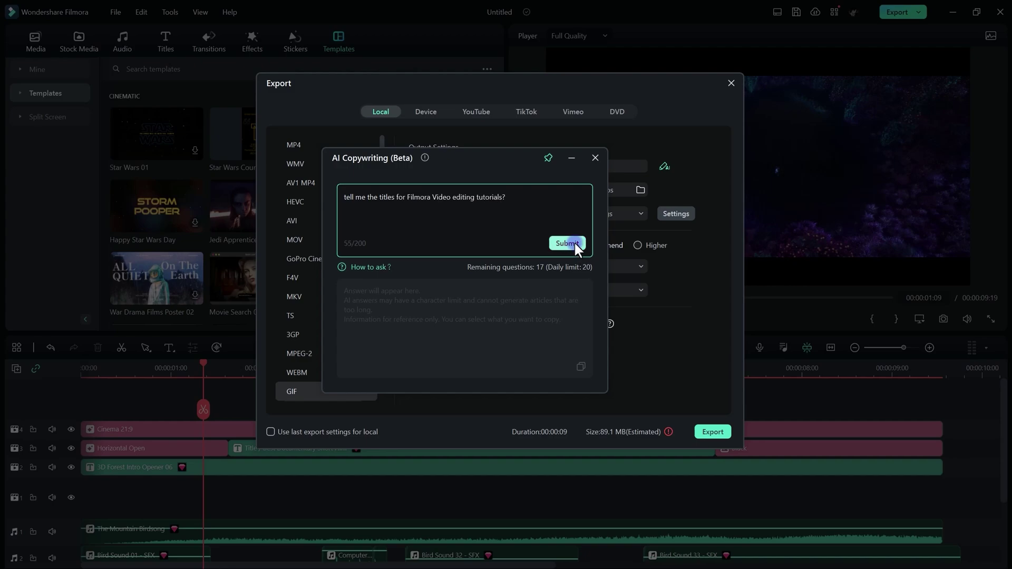
click(568, 243)
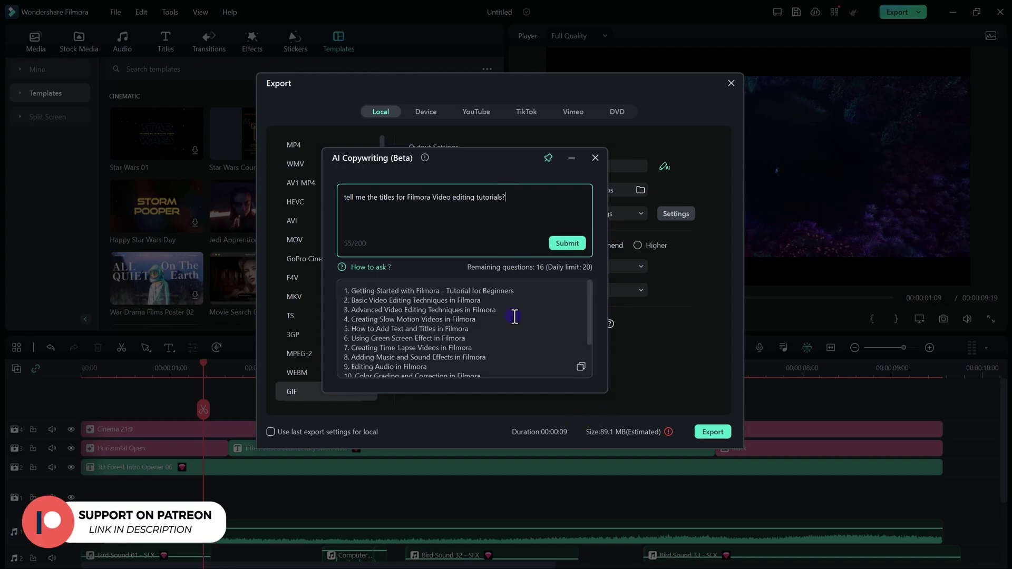
scroll(520, 303, down, 2)
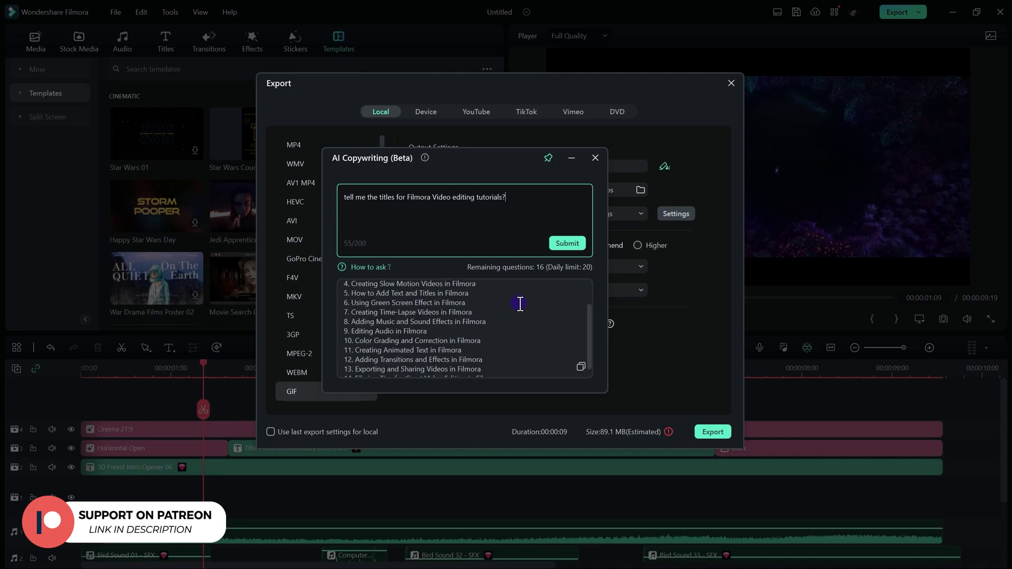
scroll(520, 304, down, 1)
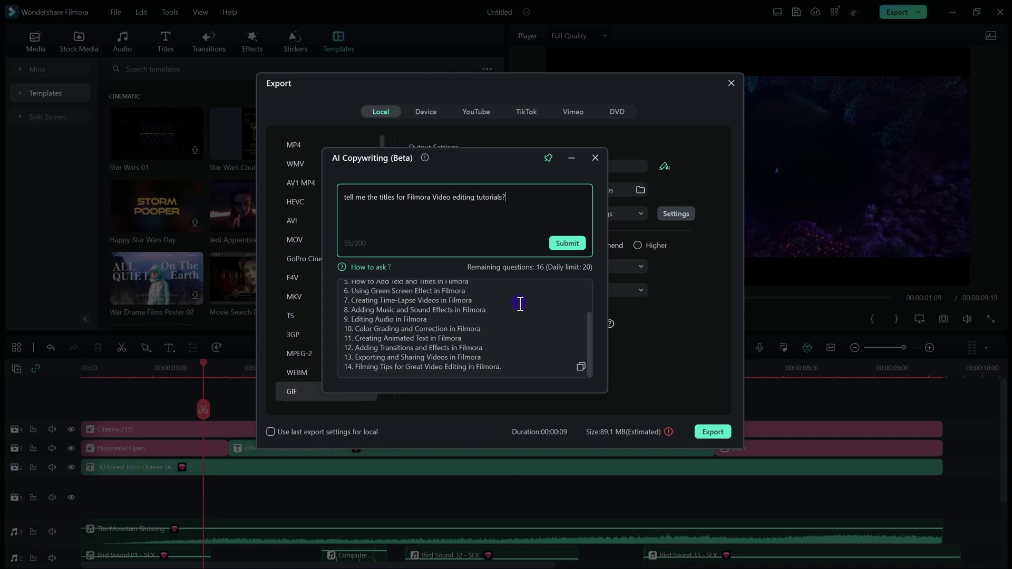
key(Escape)
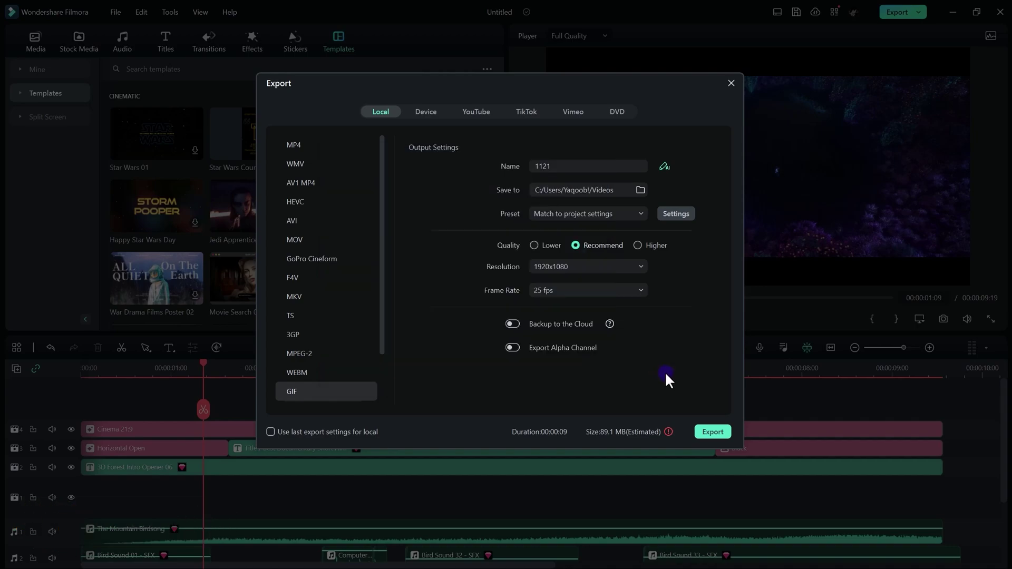
- Export the project as 1121-1.gif and ask AI Copywriting for a Filmora editing tutorial description
click(713, 432)
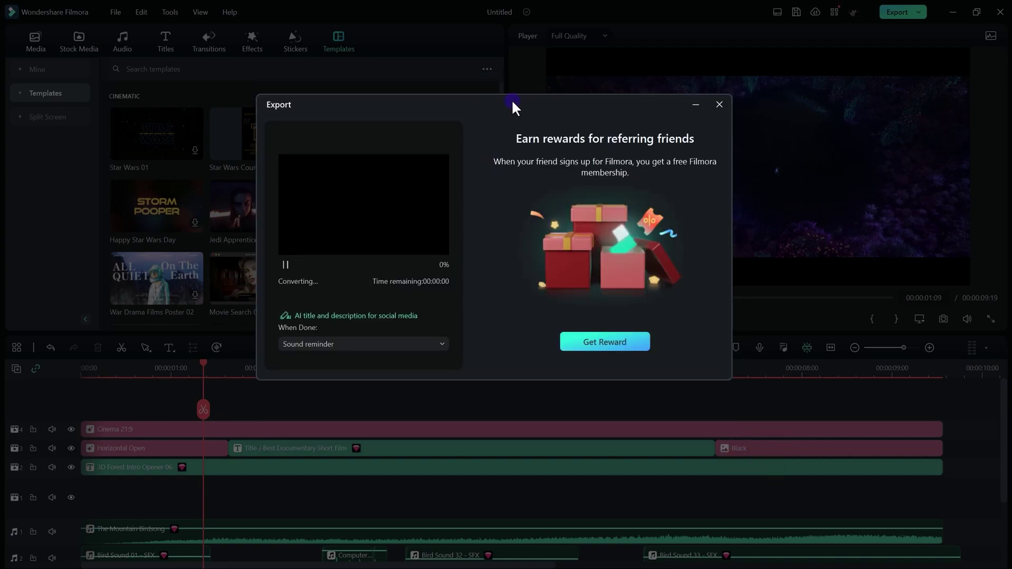
click(388, 317)
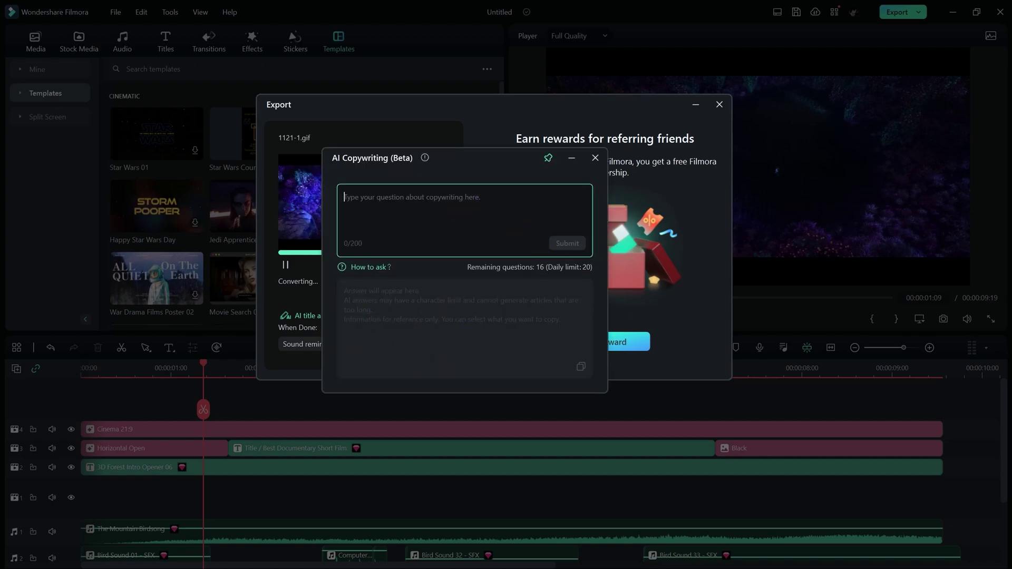
text(Tel)
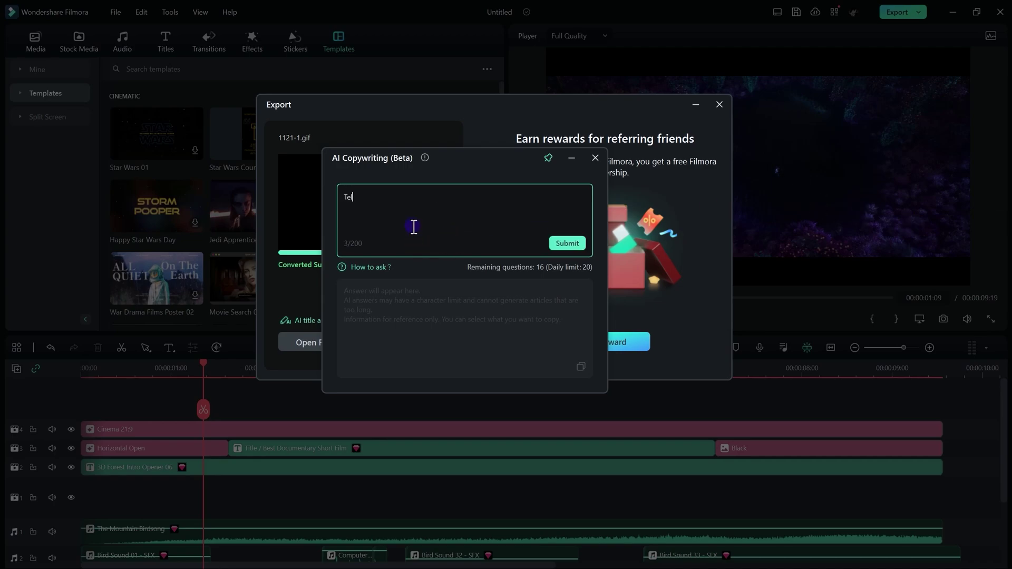
text(l me the description for my Filmora editing Tut)
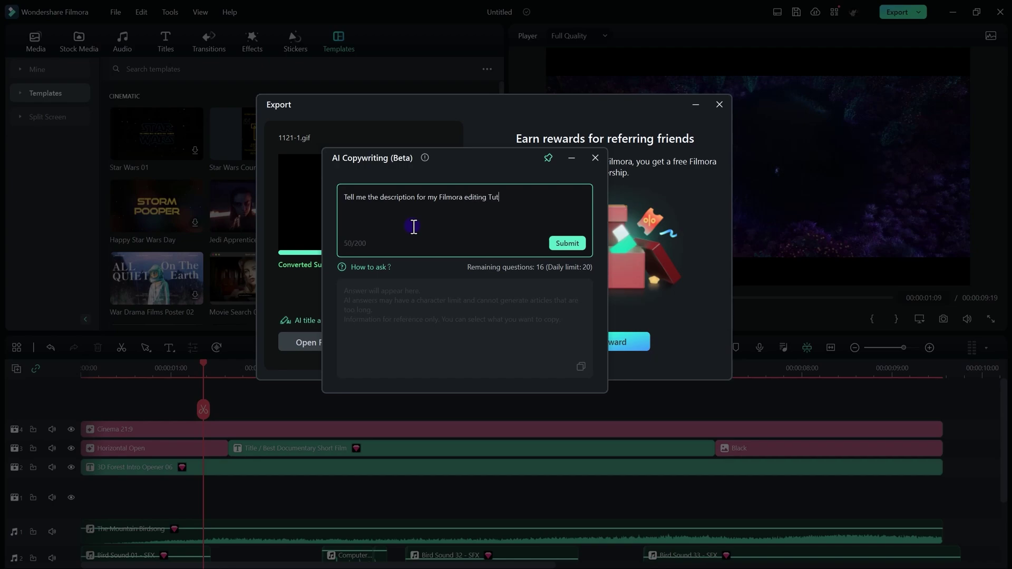
text(orial)
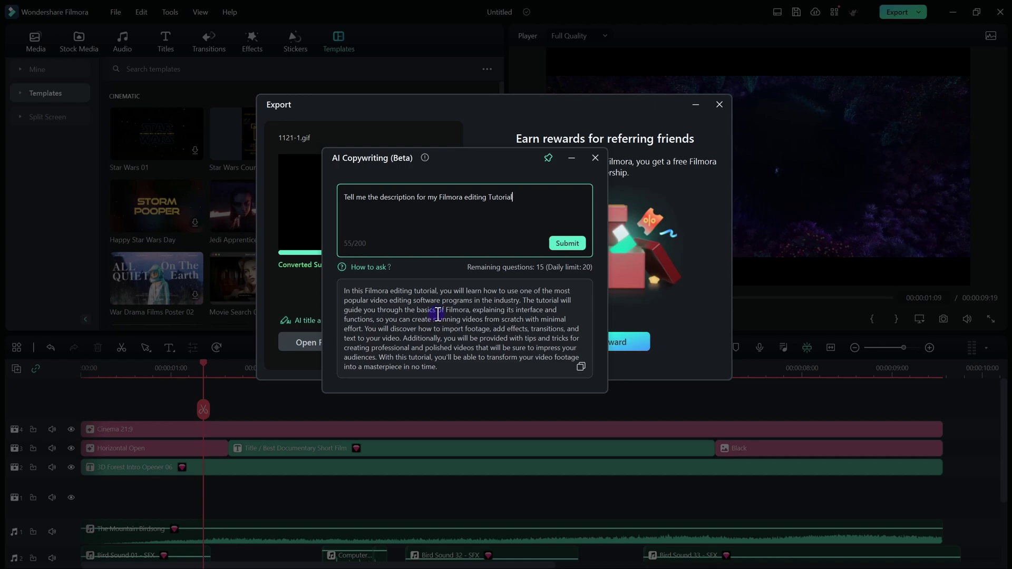
click(596, 157)
click(719, 105)
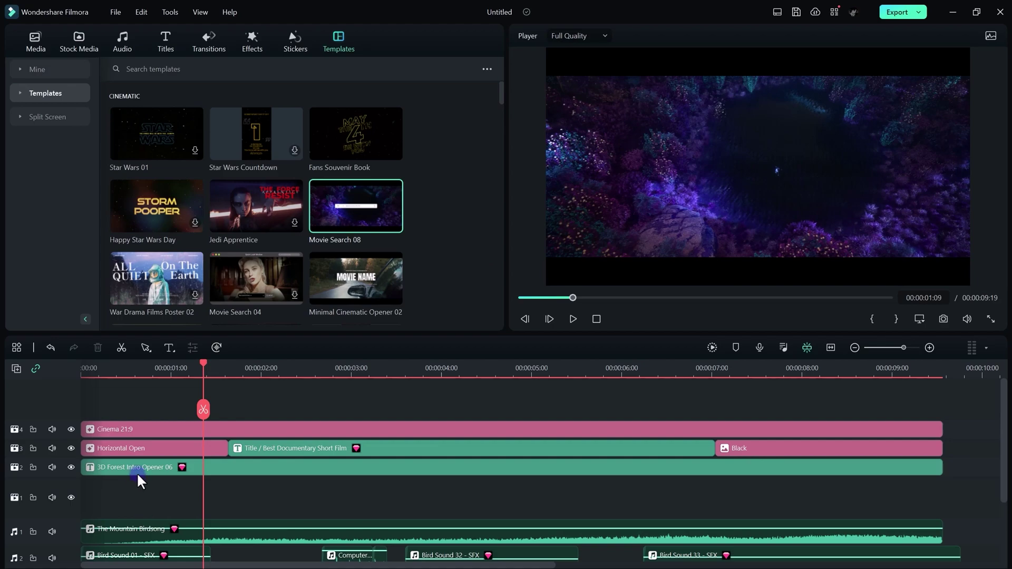